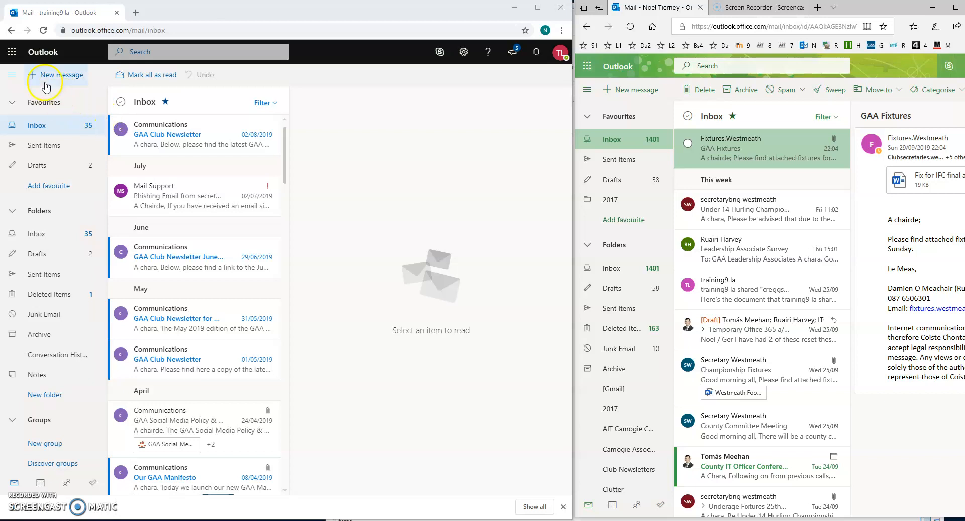
Switch from Outlook to OneDrive and open the Club_Docs folder.
{"action": "left_click", "coordinate": [12, 52]}
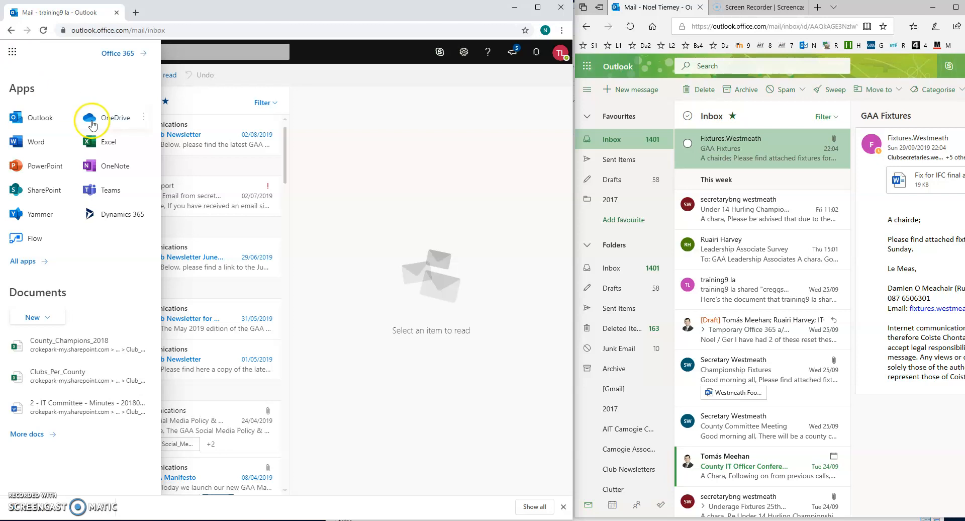
{"action": "left_click", "coordinate": [110, 121]}
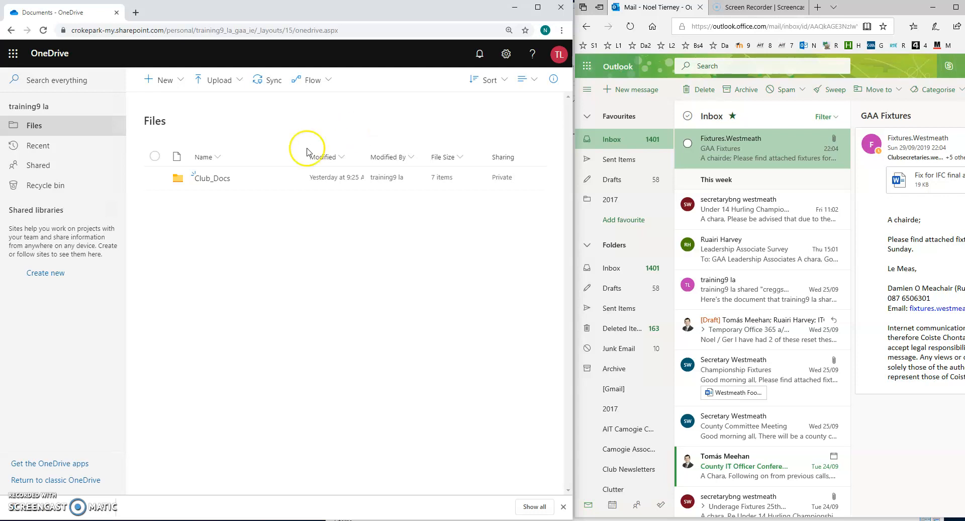
{"action": "left_click", "coordinate": [223, 179]}
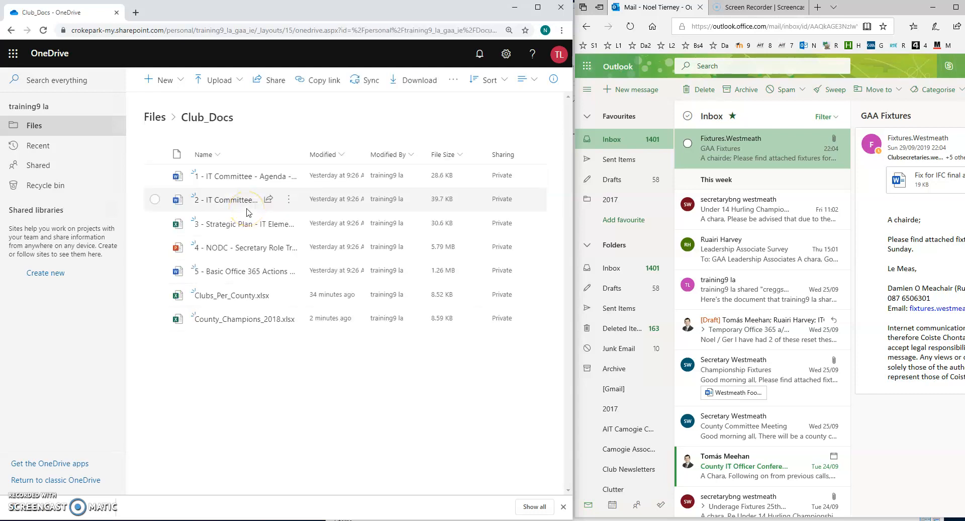
{"action": "mouse_move", "coordinate": [256, 329]}
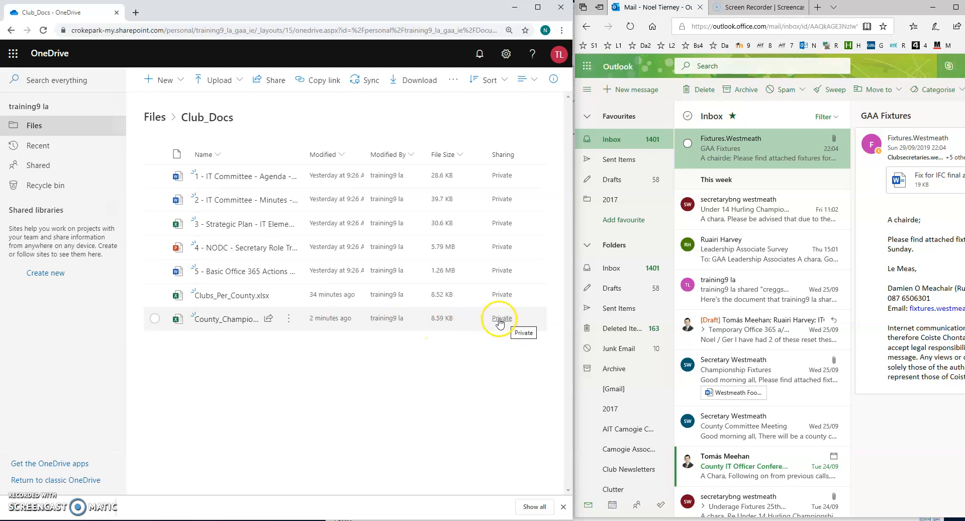
{"action": "mouse_move", "coordinate": [292, 323]}
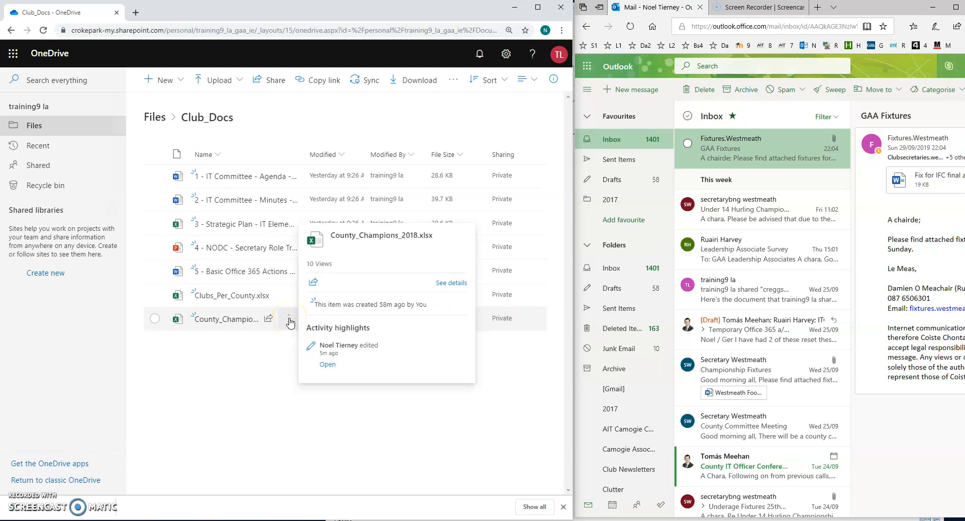
{"action": "left_click", "coordinate": [290, 322]}
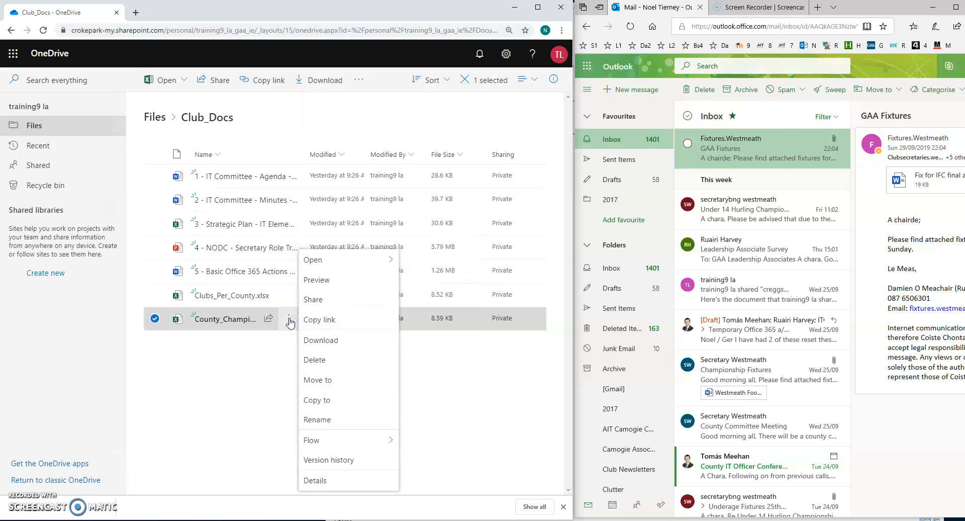
{"action": "left_click", "coordinate": [313, 300]}
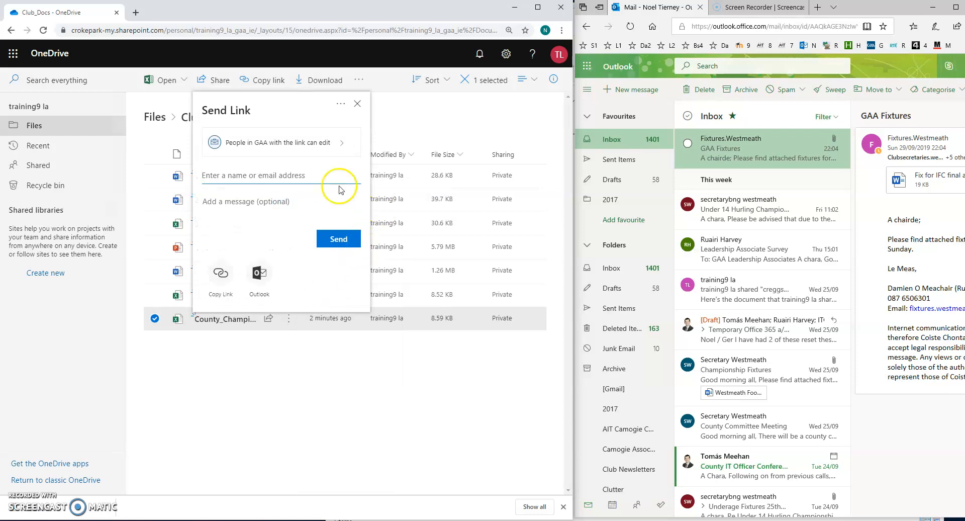
{"action": "left_click", "coordinate": [358, 106]}
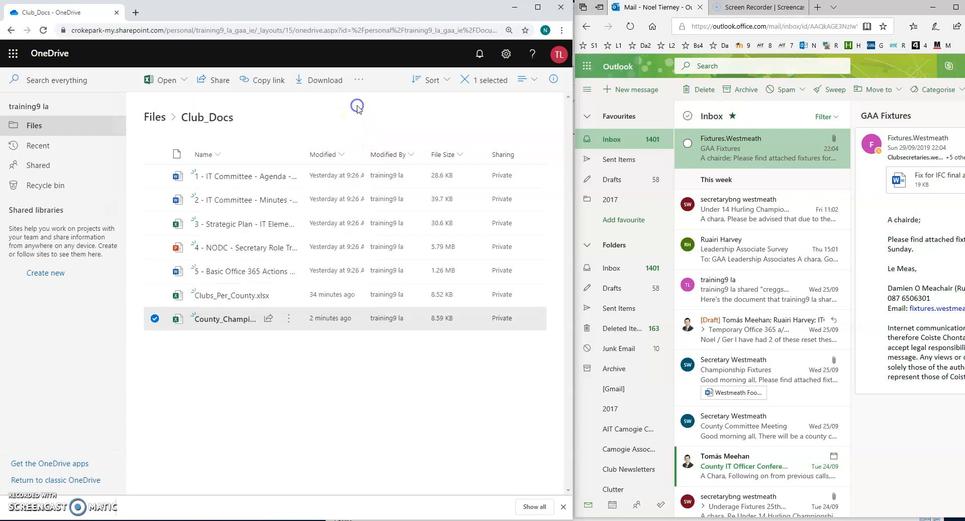
Open the access settings of County_Champions_2018.xlsx and add the colleague by name as a direct access recipient.
{"action": "left_click", "coordinate": [504, 318]}
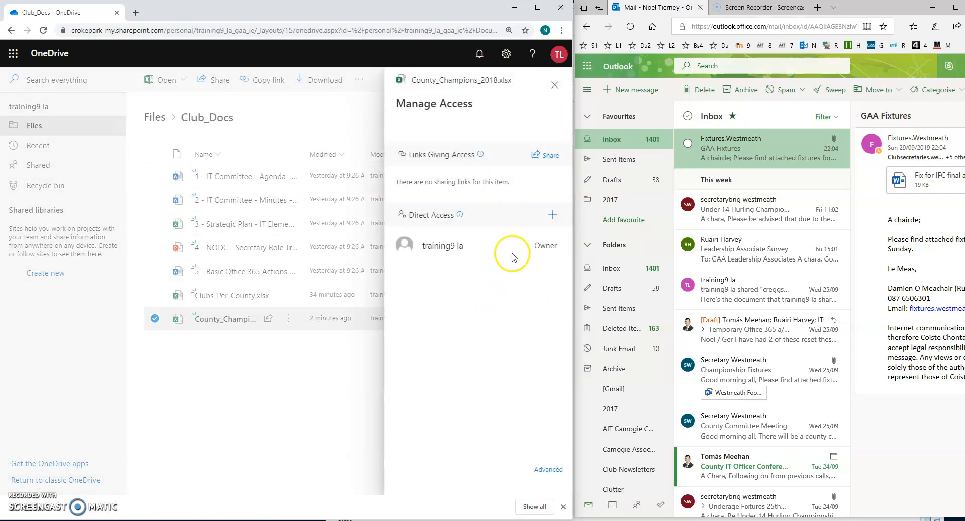
{"action": "left_click", "coordinate": [552, 217]}
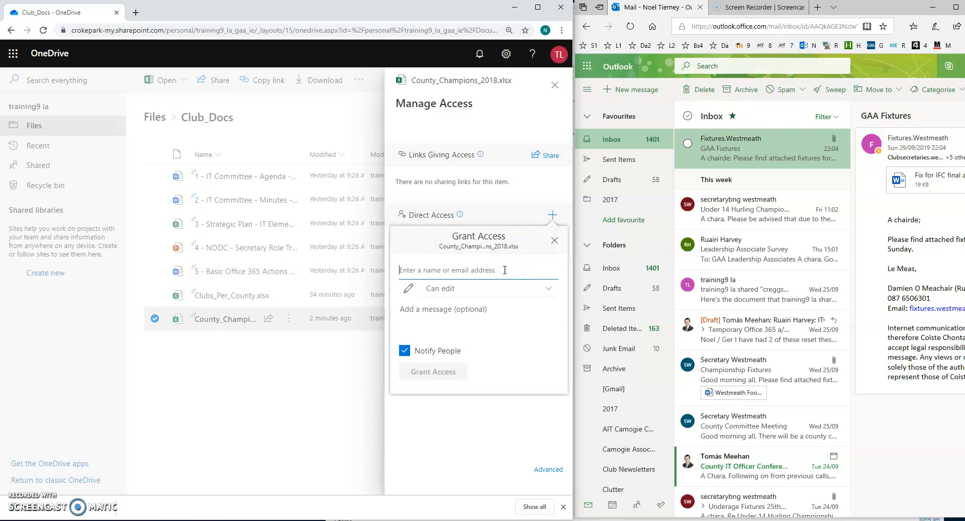
{"action": "type", "text": "no"}
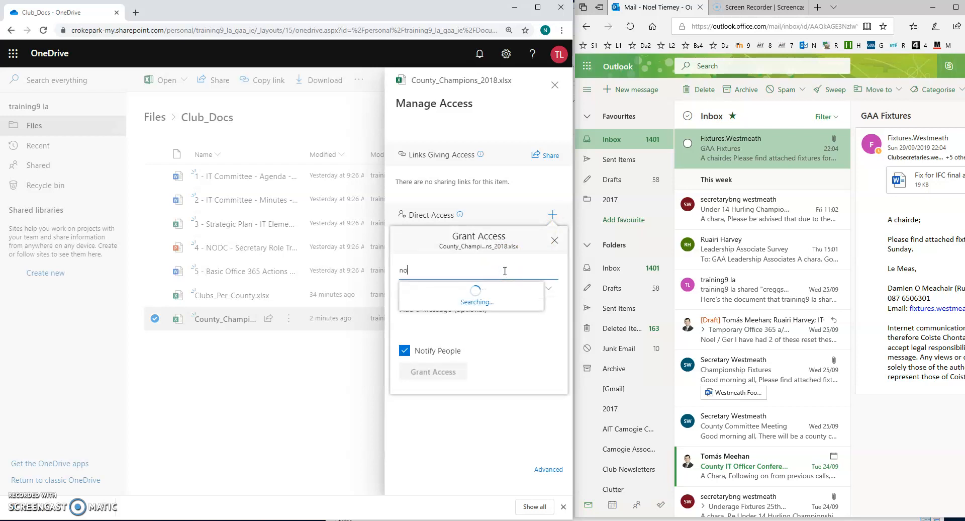
{"action": "type", "text": "el"}
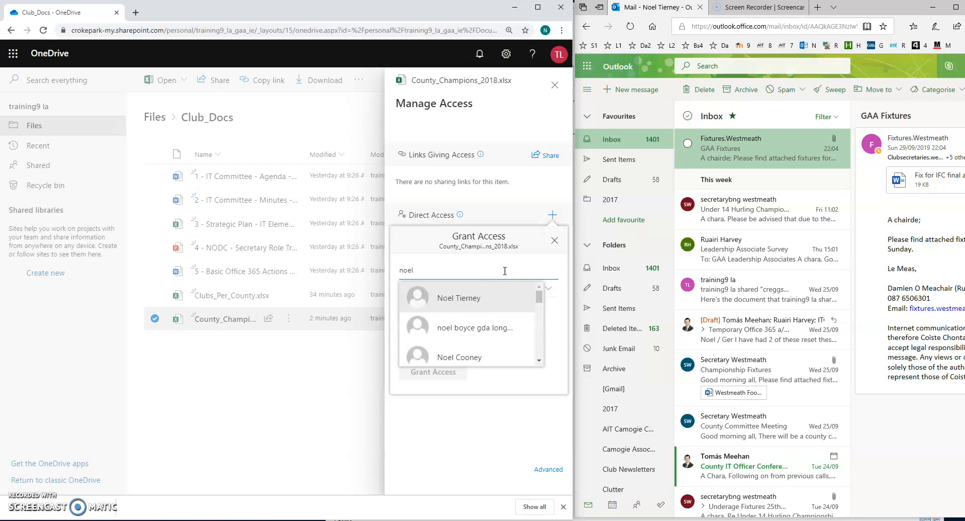
{"action": "left_click", "coordinate": [472, 298]}
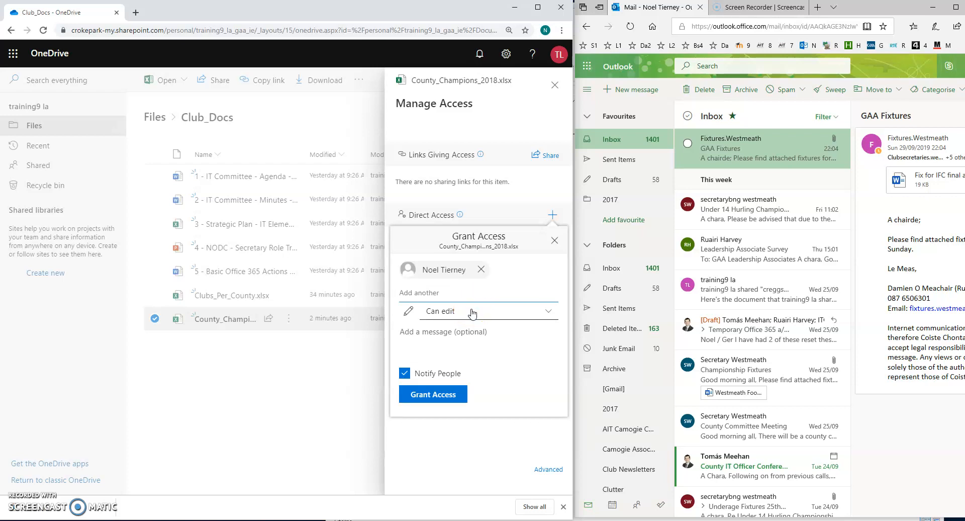
Grant the recipient "Can edit" access, with a notification message containing a greeting and "File for Edit".
{"action": "left_click", "coordinate": [472, 314]}
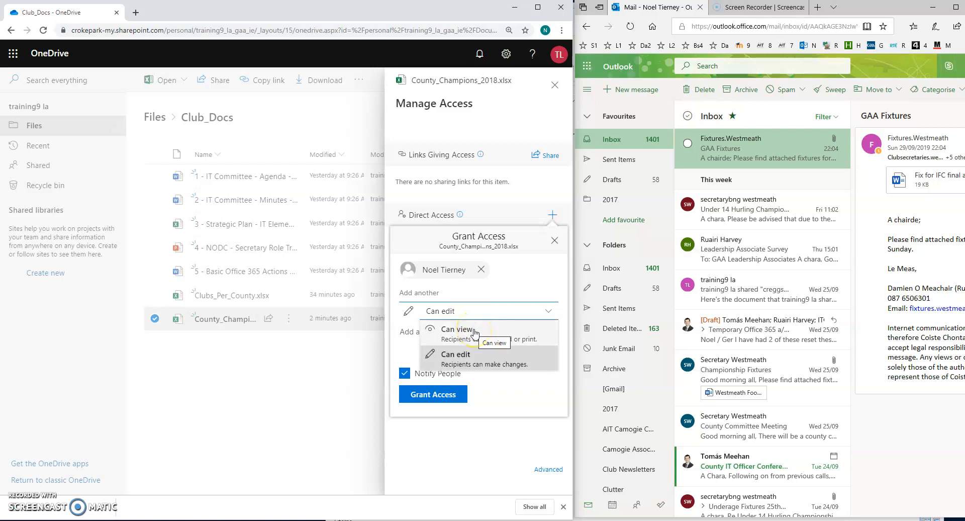
{"action": "left_click", "coordinate": [474, 331]}
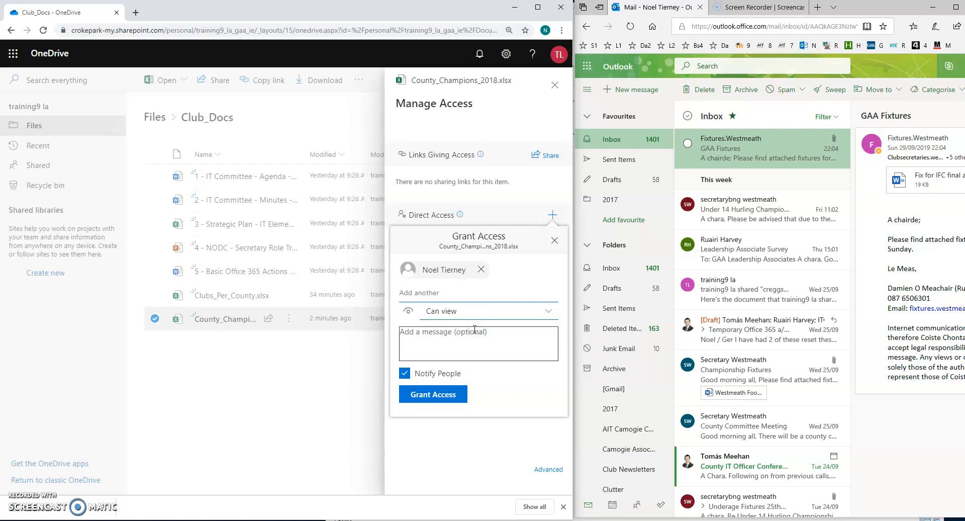
{"action": "left_click", "coordinate": [548, 311]}
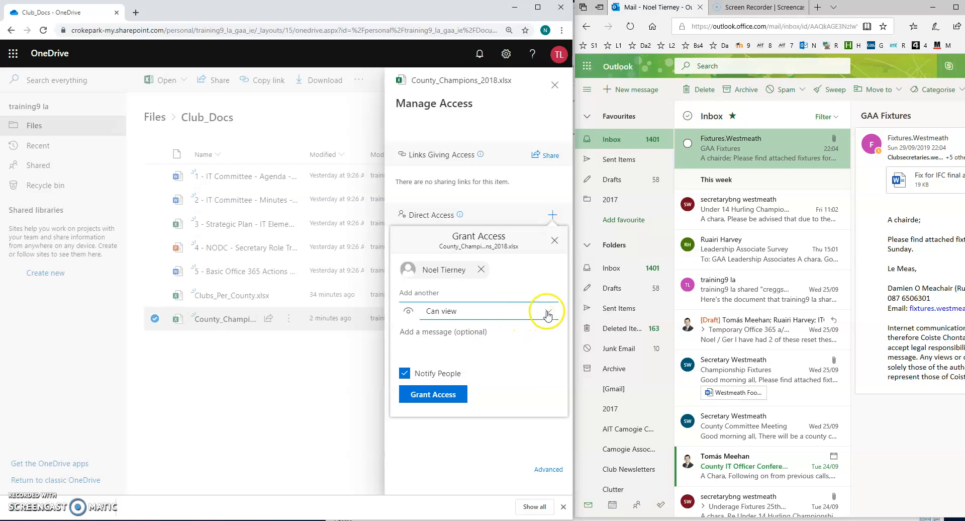
{"action": "left_click", "coordinate": [471, 357]}
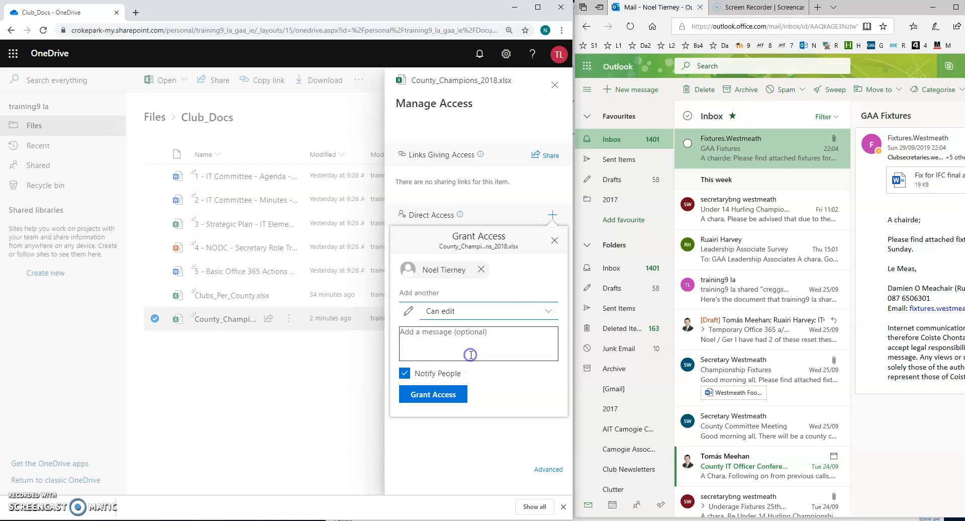
{"action": "type", "text": "Hi Noel,"}
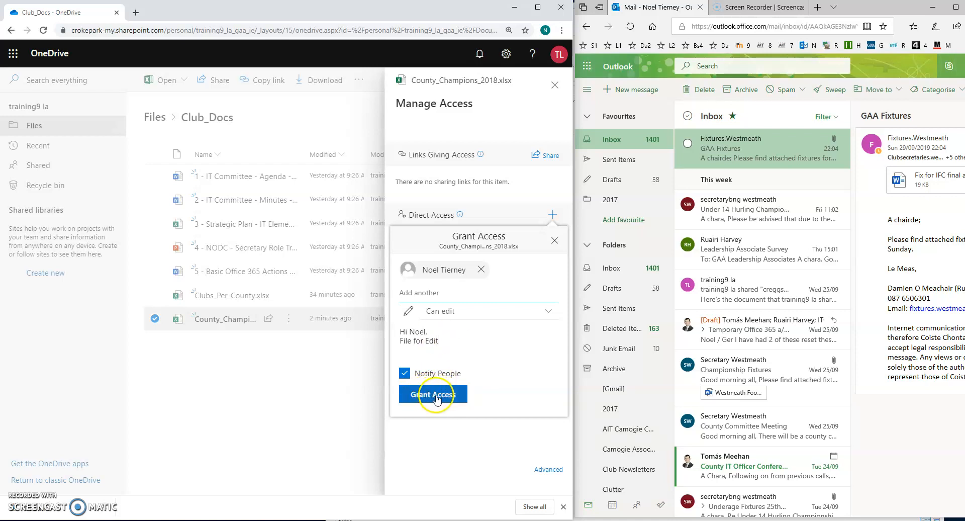
{"action": "left_click", "coordinate": [436, 397]}
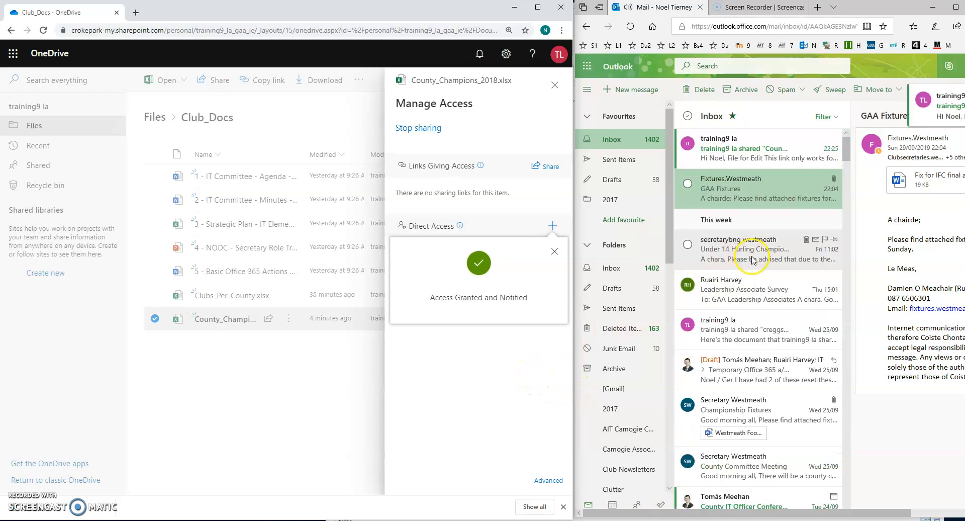
In the recipient's Outlook inbox, open the sharing notification in its own window and open the County_Champions_2018 workbook from it.
{"action": "left_click", "coordinate": [742, 150]}
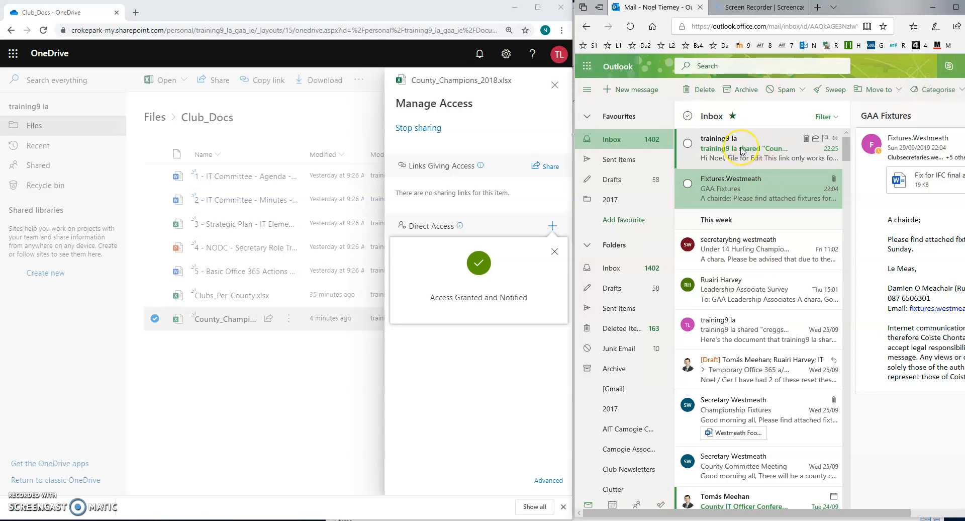
{"action": "double_click", "coordinate": [742, 149]}
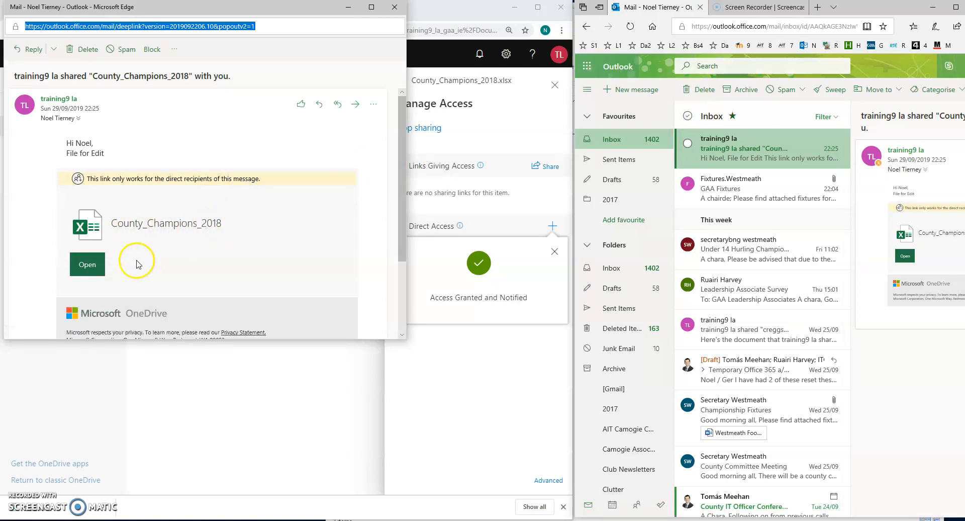
{"action": "left_click", "coordinate": [91, 270]}
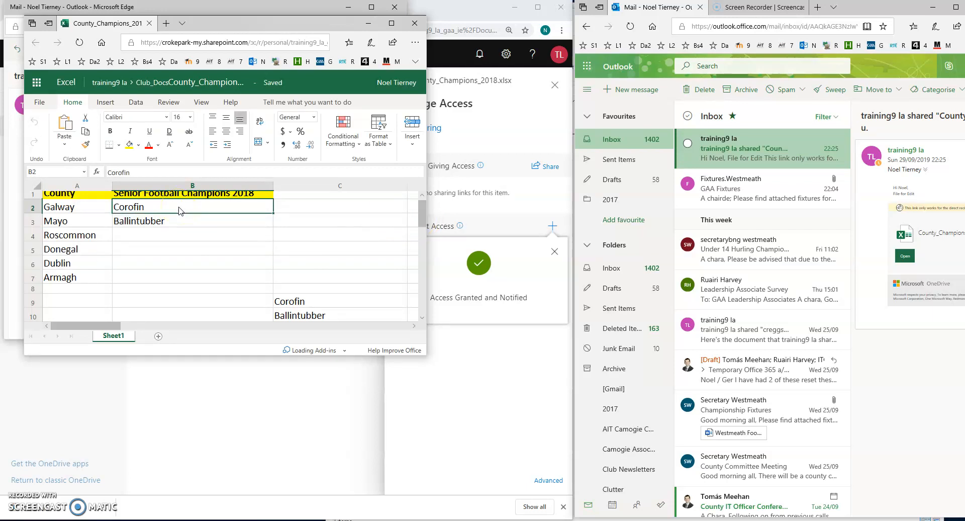
Copy Clann na Gael and Gweedore from C11:C12 into B4:B5 beside Roscommon and Donegal.
{"action": "left_click", "coordinate": [186, 221]}
{"action": "scroll", "coordinate": [424, 217], "scroll_direction": "down", "scroll_amount": 2}
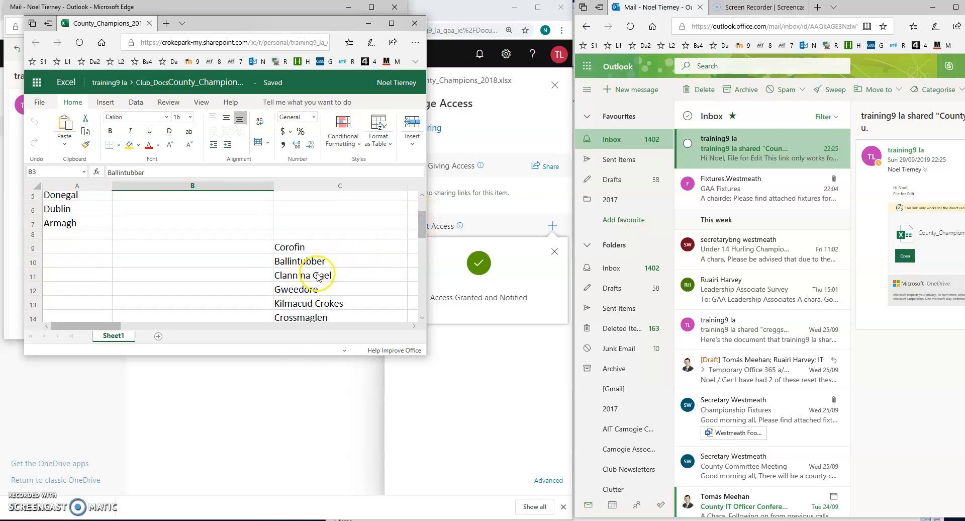
{"action": "left_click", "coordinate": [318, 277]}
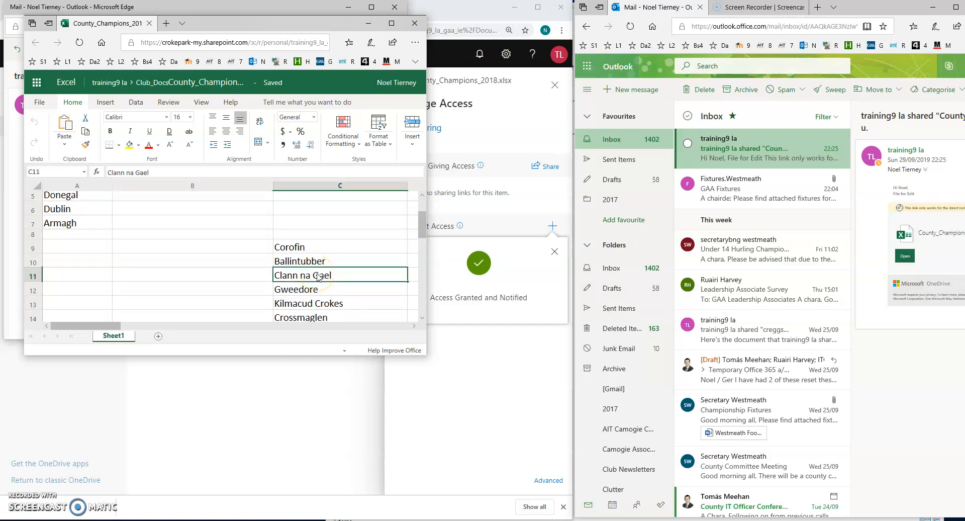
{"action": "key", "text": "shift+Down"}
{"action": "key", "text": "ctrl+c"}
{"action": "left_click_drag", "start_coordinate": [421, 230], "coordinate": [422, 221]}
{"action": "left_click", "coordinate": [162, 234]}
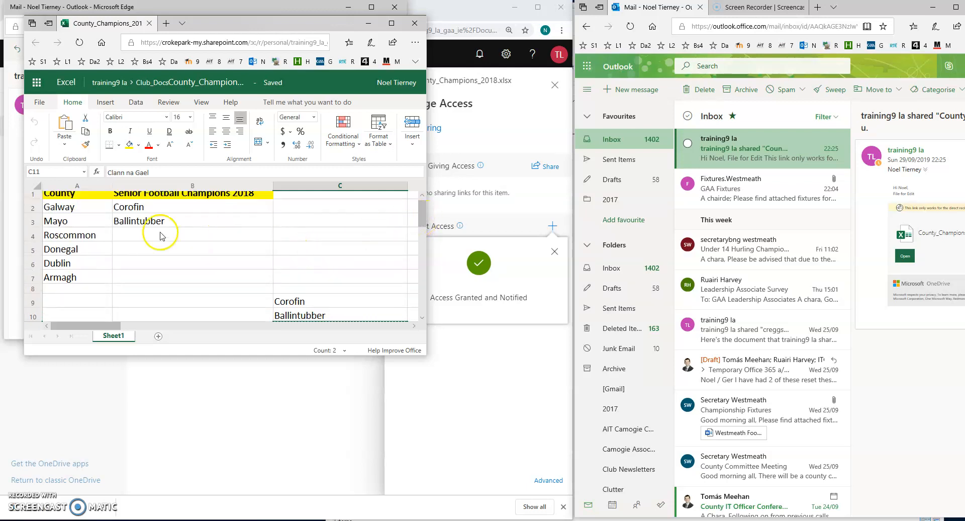
{"action": "key", "text": "ctrl+v"}
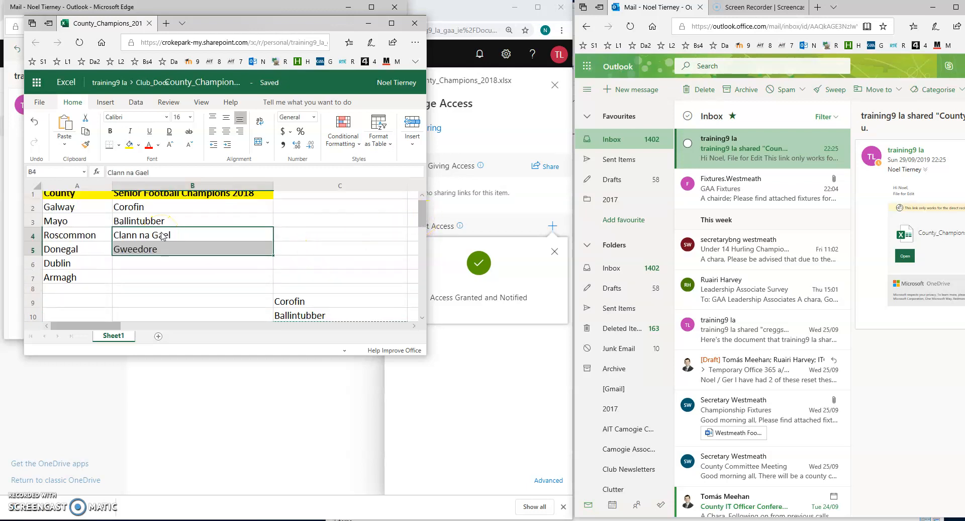
{"action": "left_click", "coordinate": [355, 222]}
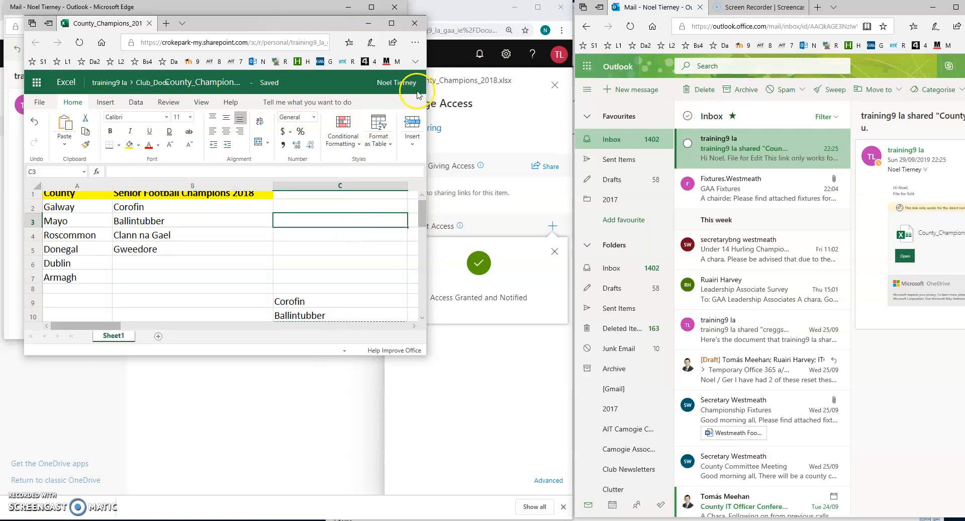
Close the recipient's workbook and e-mail windows, and dismiss the file's access settings in OneDrive.
{"action": "left_click", "coordinate": [415, 26]}
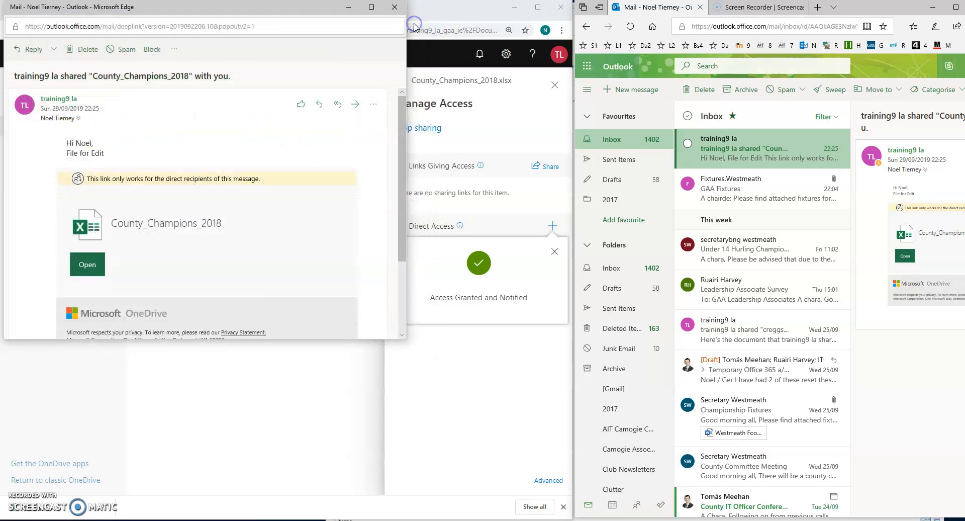
{"action": "left_click", "coordinate": [397, 9]}
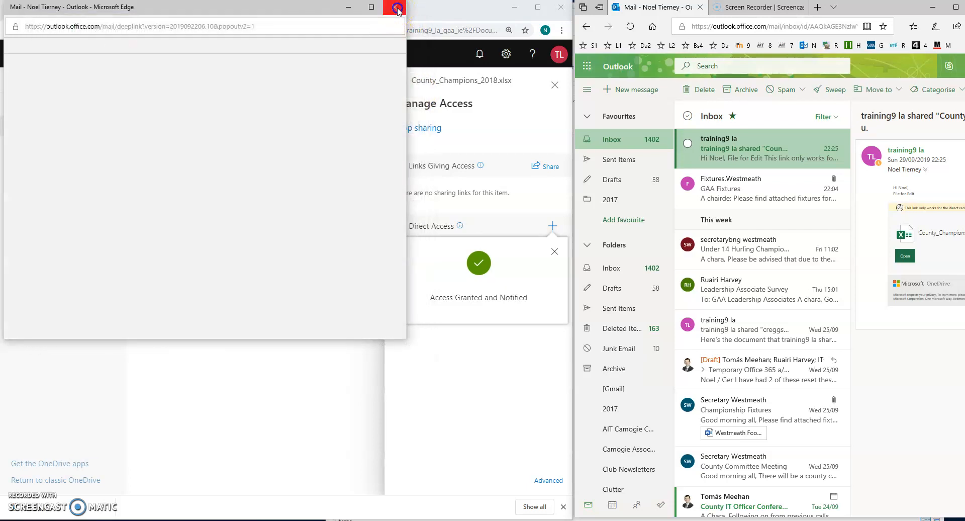
{"action": "left_click", "coordinate": [185, 397]}
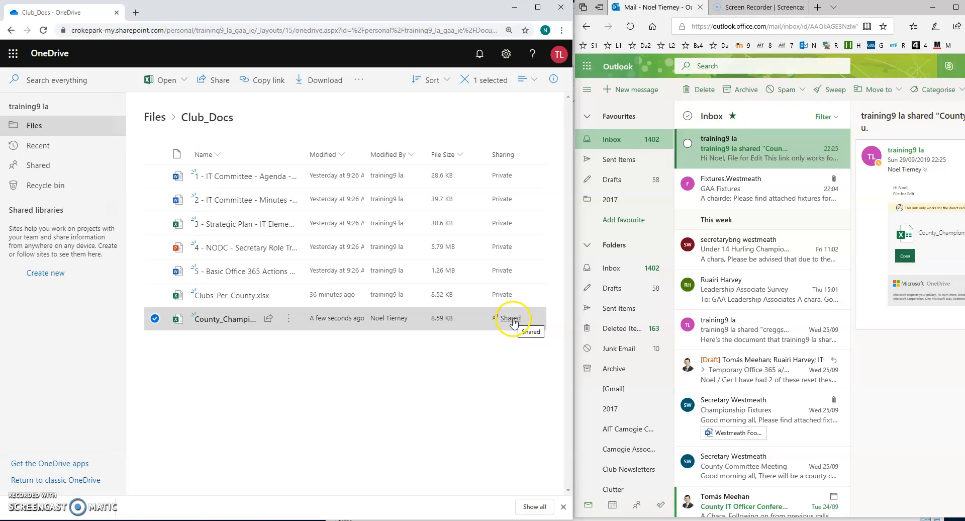
Check who modified County_Champions_2018.xlsx, open it as the owner to review the champions column, and close it.
{"action": "left_click", "coordinate": [394, 322]}
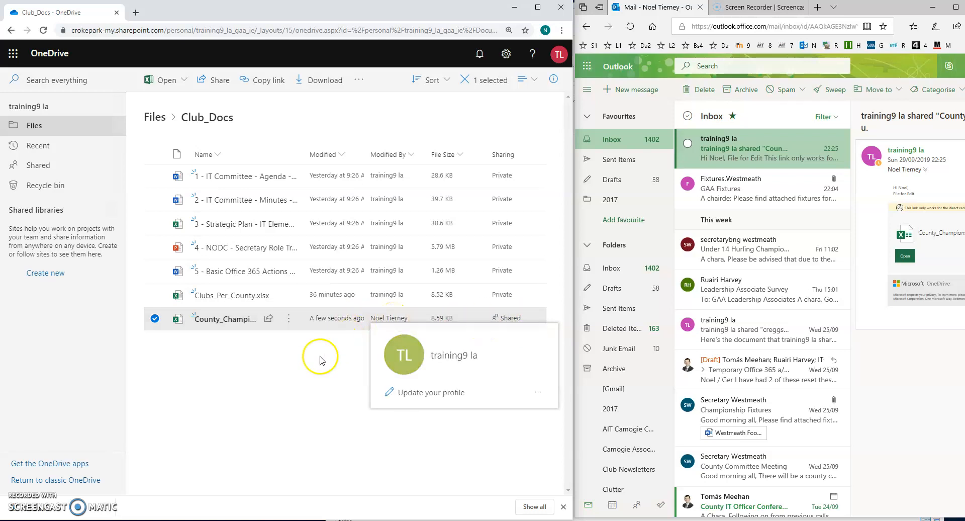
{"action": "left_click", "coordinate": [221, 322]}
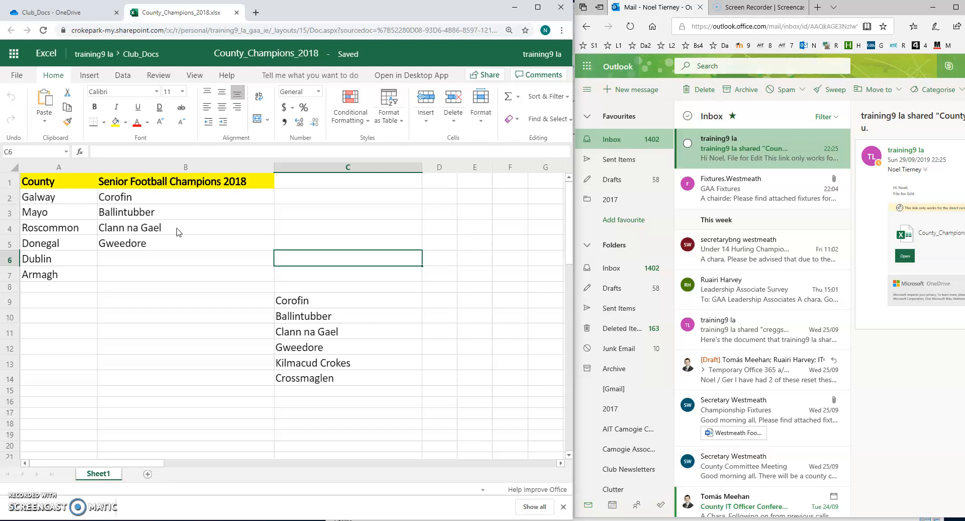
{"action": "left_click", "coordinate": [174, 276]}
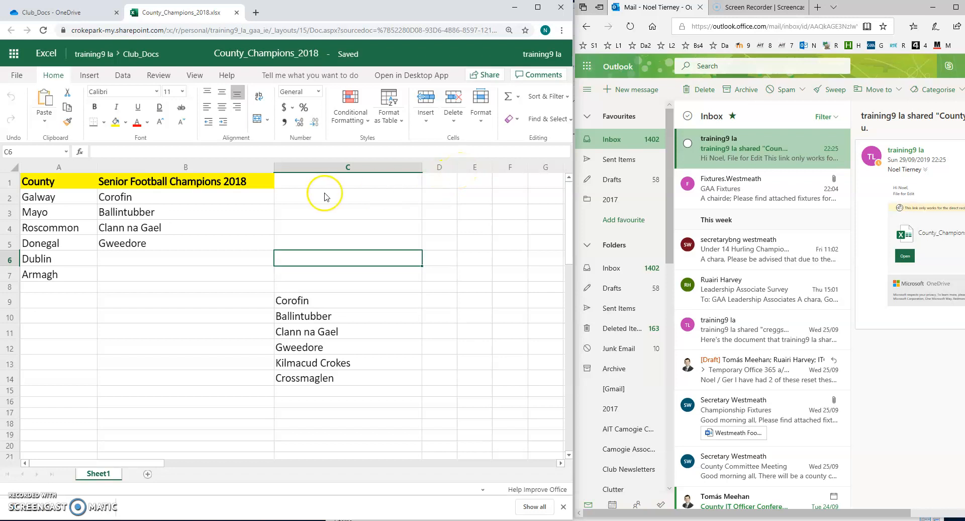
{"action": "left_click", "coordinate": [237, 13]}
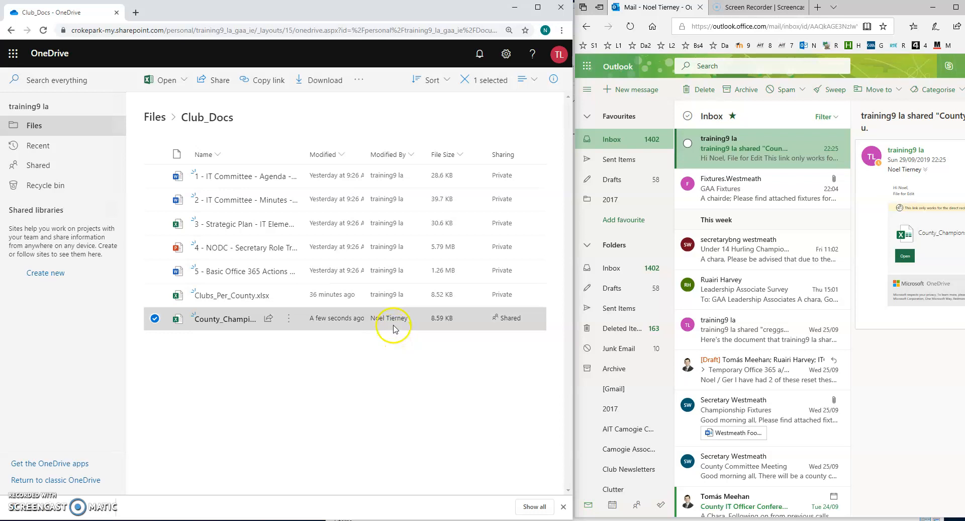
Change the recipient's direct access to County_Champions_2018.xlsx in OneDrive to Can view.
{"action": "left_click", "coordinate": [509, 319]}
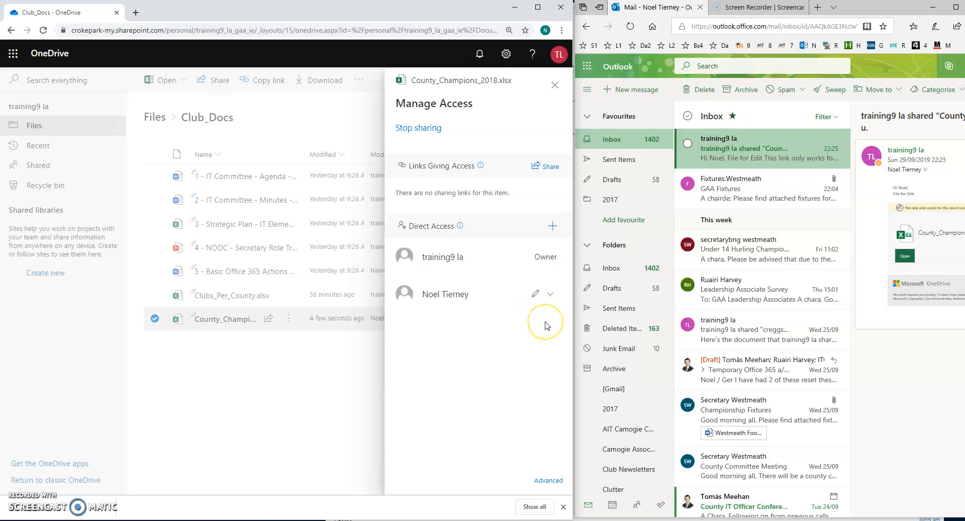
{"action": "left_click", "coordinate": [550, 294]}
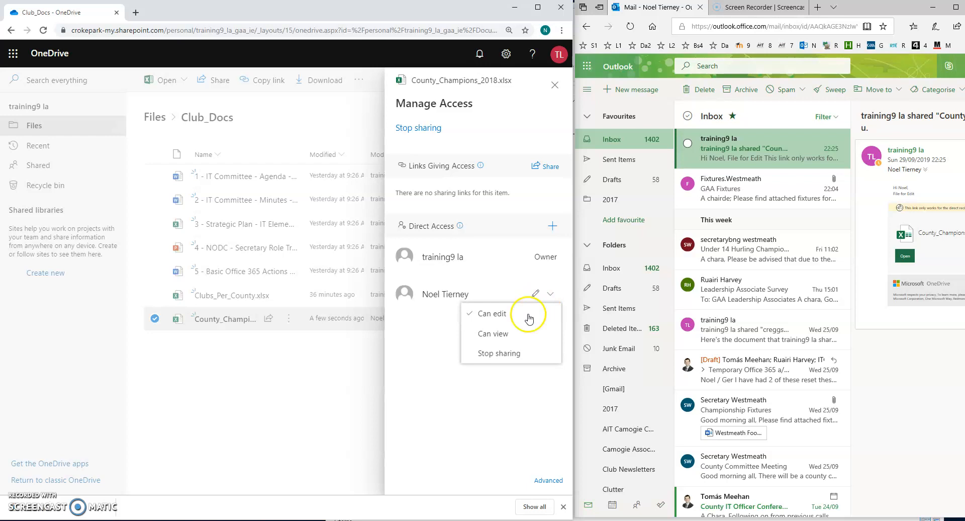
{"action": "left_click", "coordinate": [502, 339]}
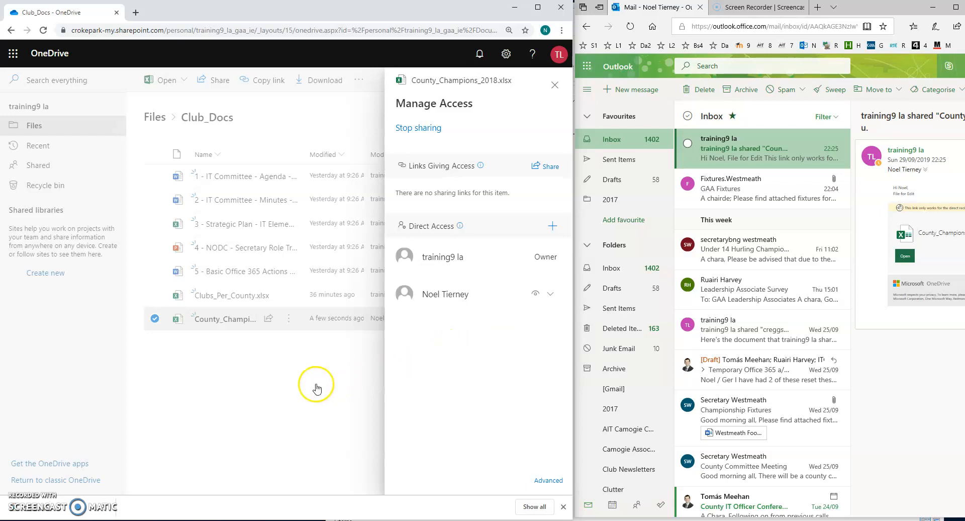
Open County_Champions_2018 from the recipient's sharing e-mail and try to copy Kilmacud Crokes and Crossmaglen from C13:C14 into B6:B7.
{"action": "double_click", "coordinate": [757, 152]}
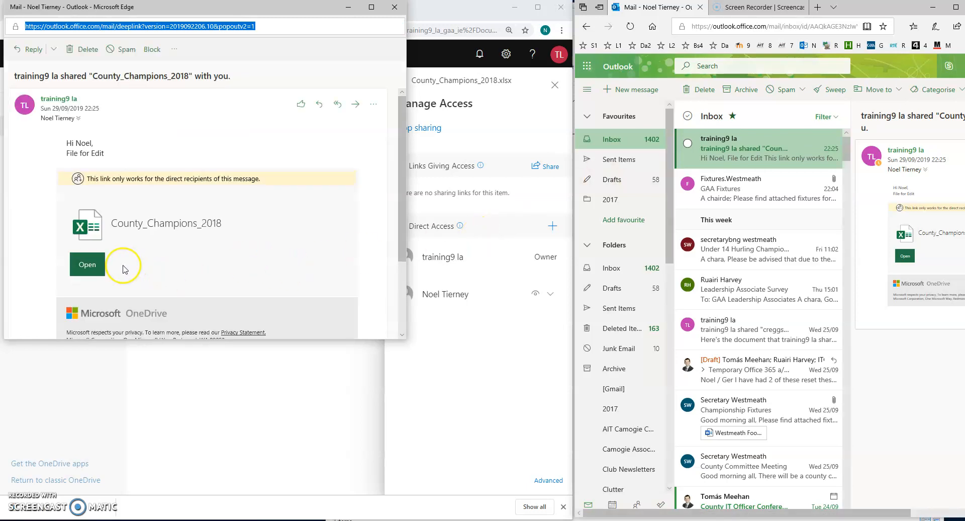
{"action": "left_click", "coordinate": [88, 265]}
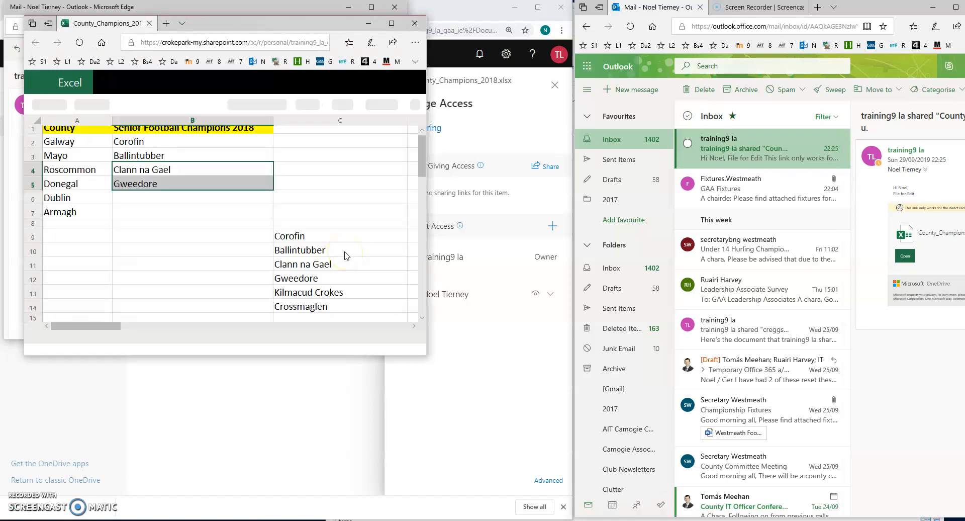
{"action": "left_click", "coordinate": [191, 198]}
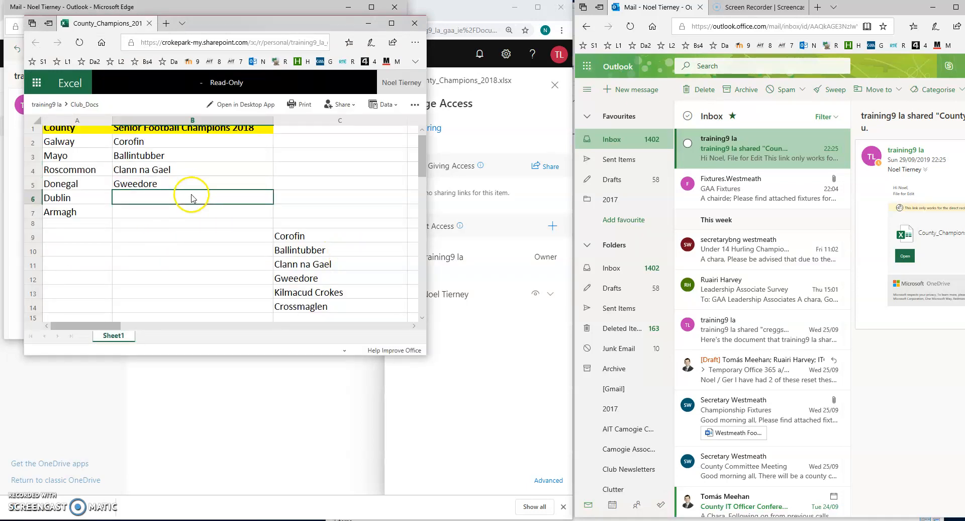
{"action": "left_click", "coordinate": [299, 294]}
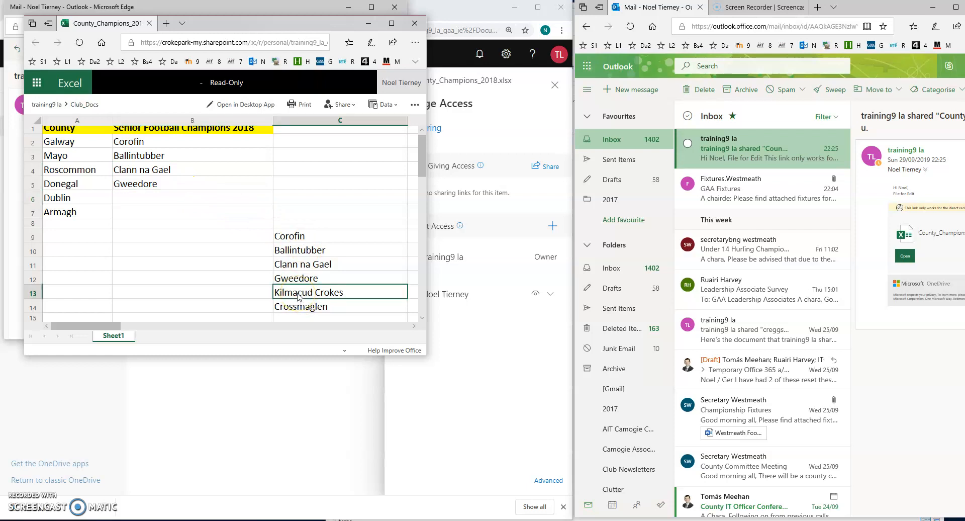
{"action": "key", "text": "shift+Down"}
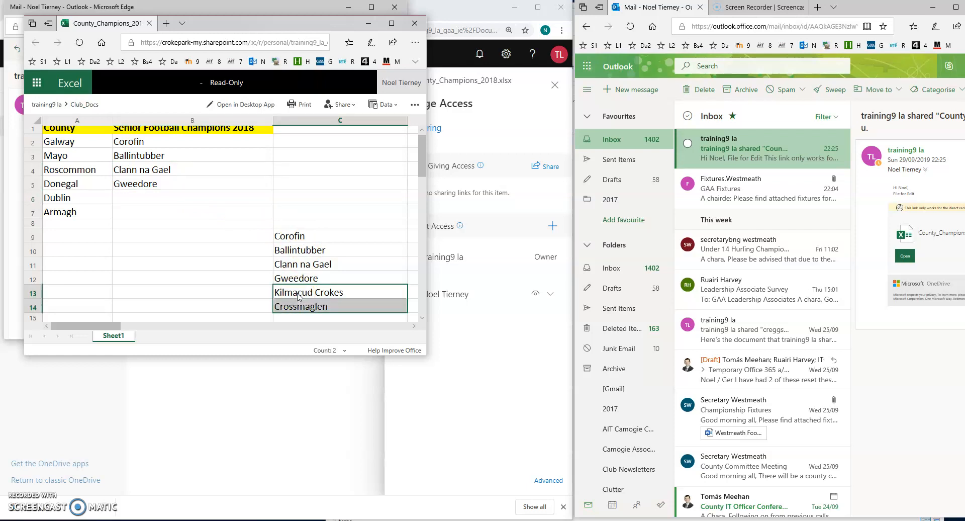
{"action": "left_click", "coordinate": [205, 207]}
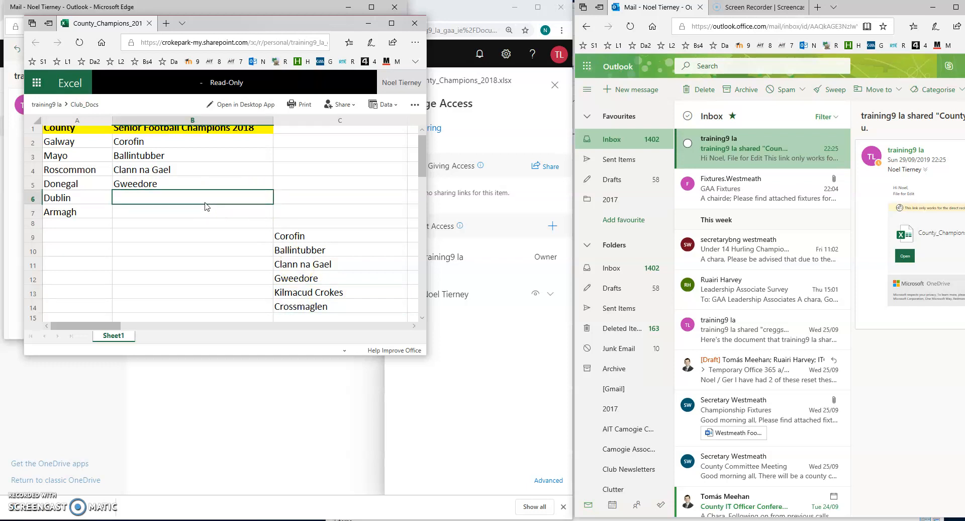
{"action": "left_click", "coordinate": [211, 223]}
{"action": "left_click", "coordinate": [189, 197]}
{"action": "left_click", "coordinate": [290, 293]}
{"action": "left_click", "coordinate": [182, 202]}
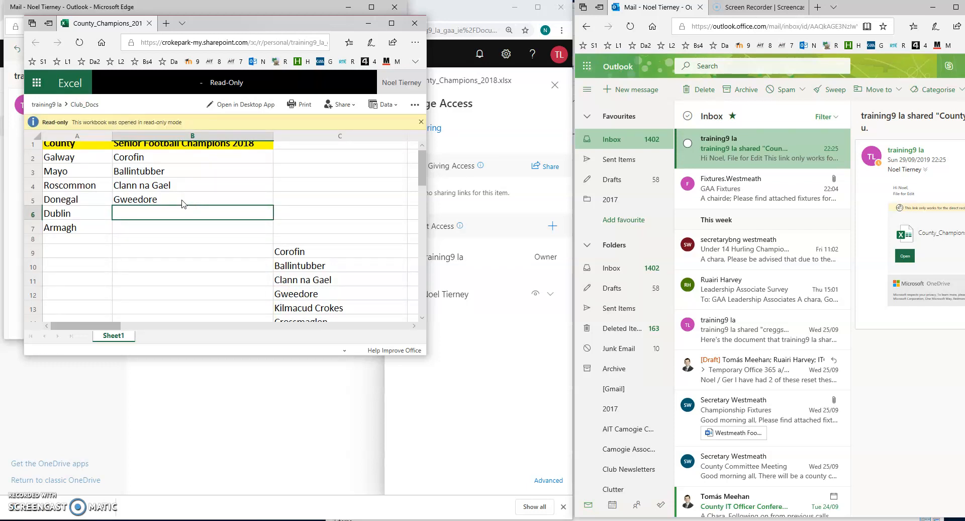
Close the recipient's read-only workbook and e-mail windows, and dismiss the file's access settings in OneDrive.
{"action": "left_click", "coordinate": [140, 124]}
{"action": "left_click", "coordinate": [358, 186]}
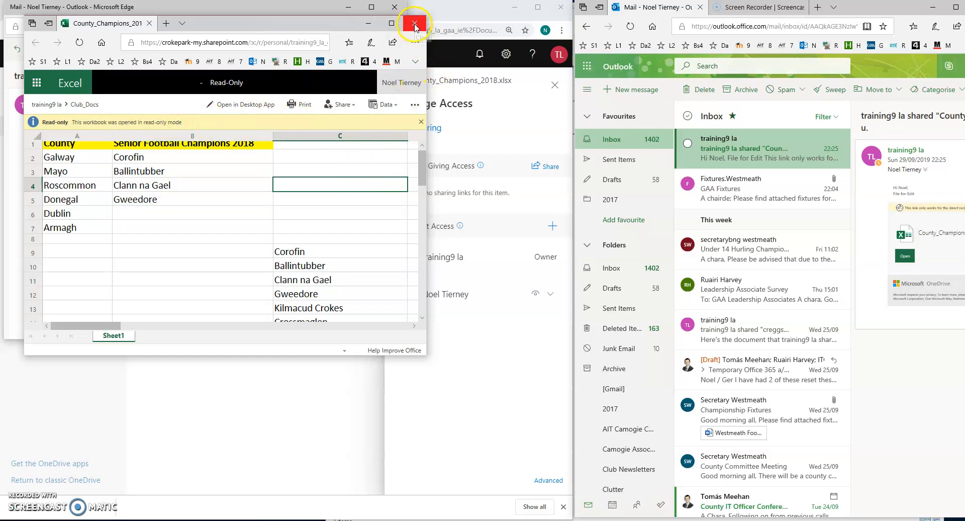
{"action": "left_click", "coordinate": [421, 124]}
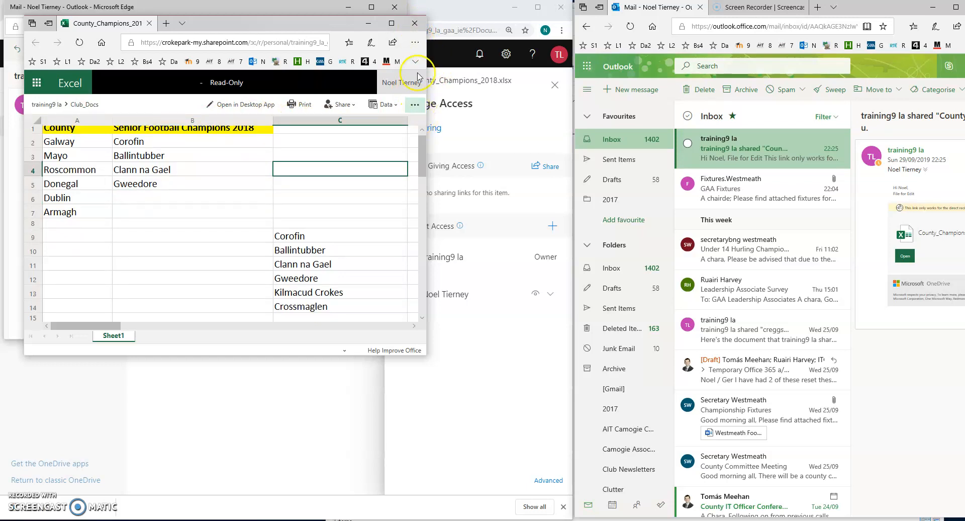
{"action": "left_click", "coordinate": [415, 23]}
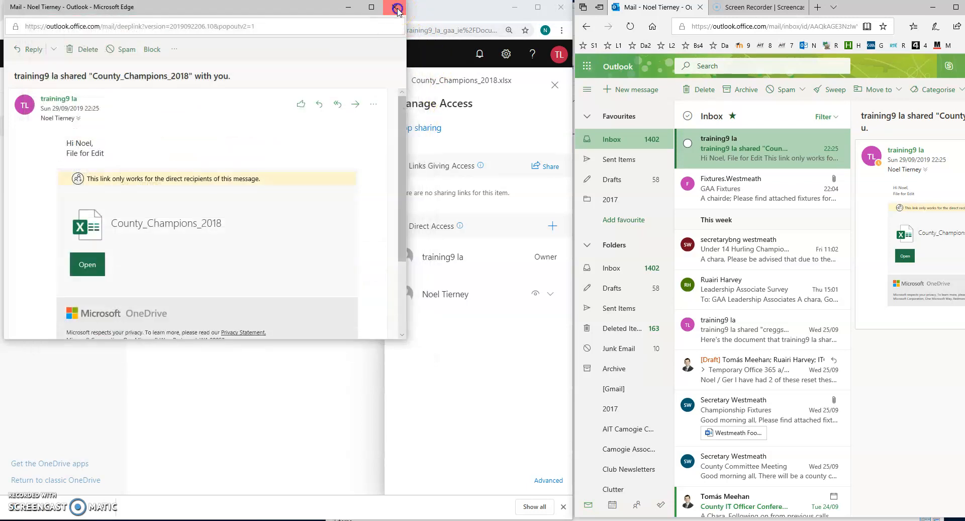
{"action": "left_click", "coordinate": [399, 10]}
{"action": "left_click", "coordinate": [284, 374]}
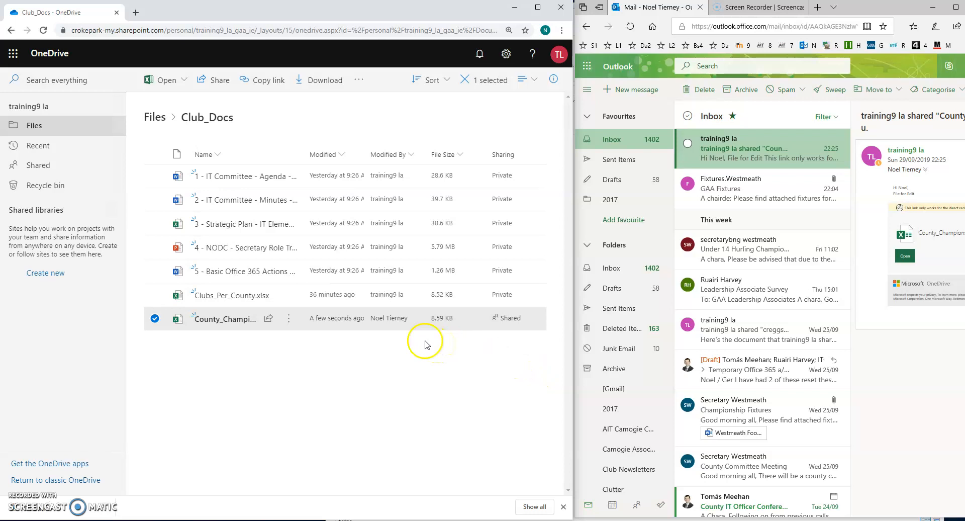
Stop sharing County_Champions_2018.xlsx with the recipient through the file's access settings, and remove their access.
{"action": "mouse_move", "coordinate": [265, 318]}
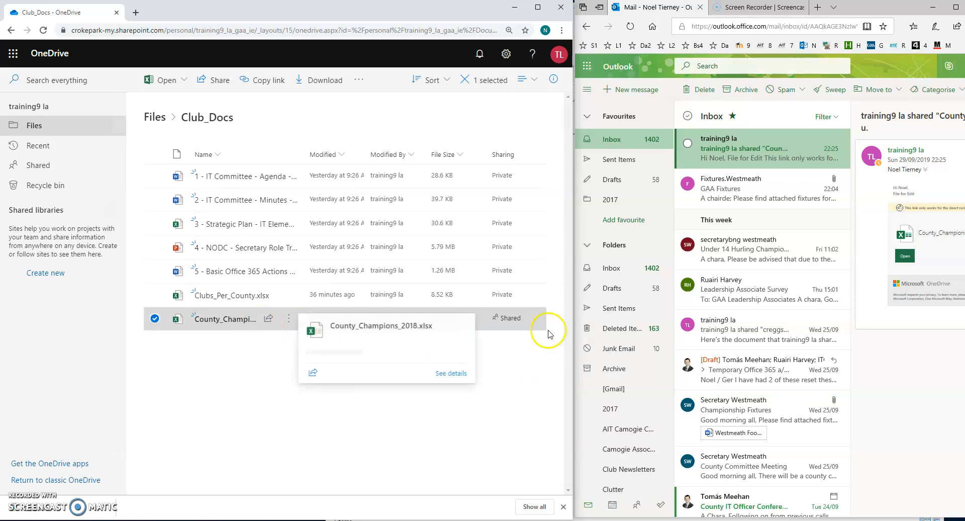
{"action": "left_click", "coordinate": [509, 318]}
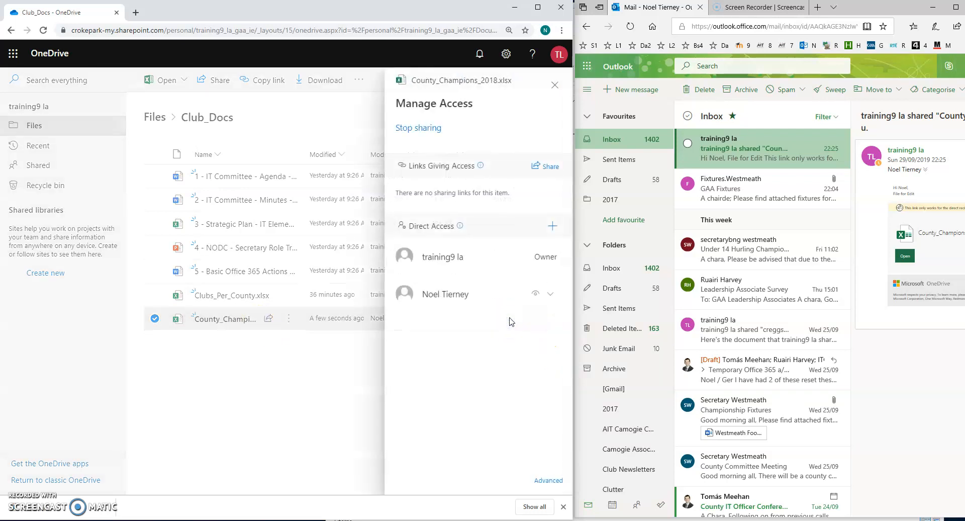
{"action": "left_click", "coordinate": [552, 296]}
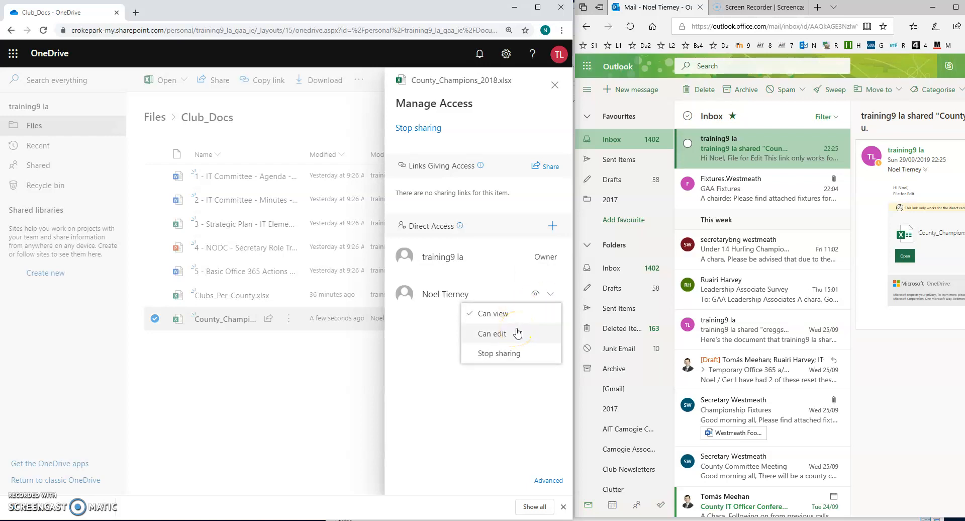
{"action": "left_click", "coordinate": [506, 352]}
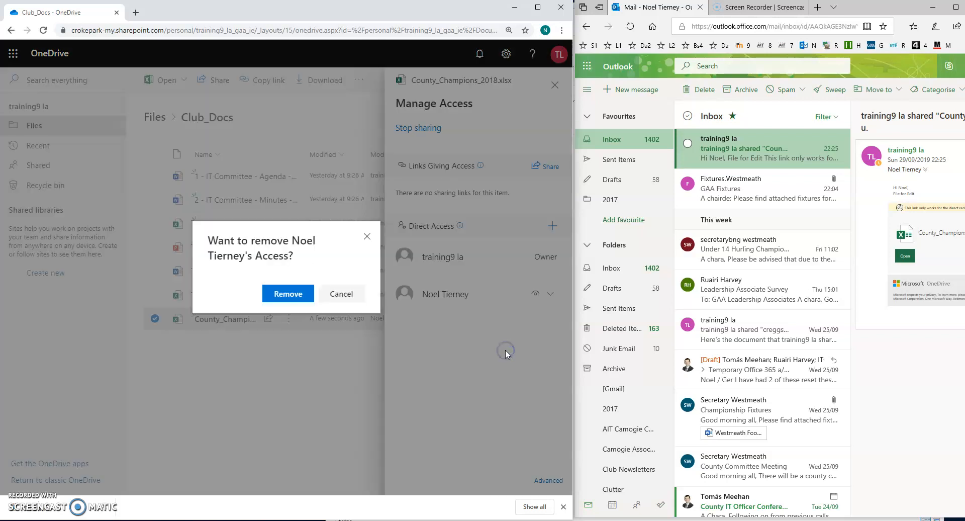
{"action": "left_click", "coordinate": [294, 295]}
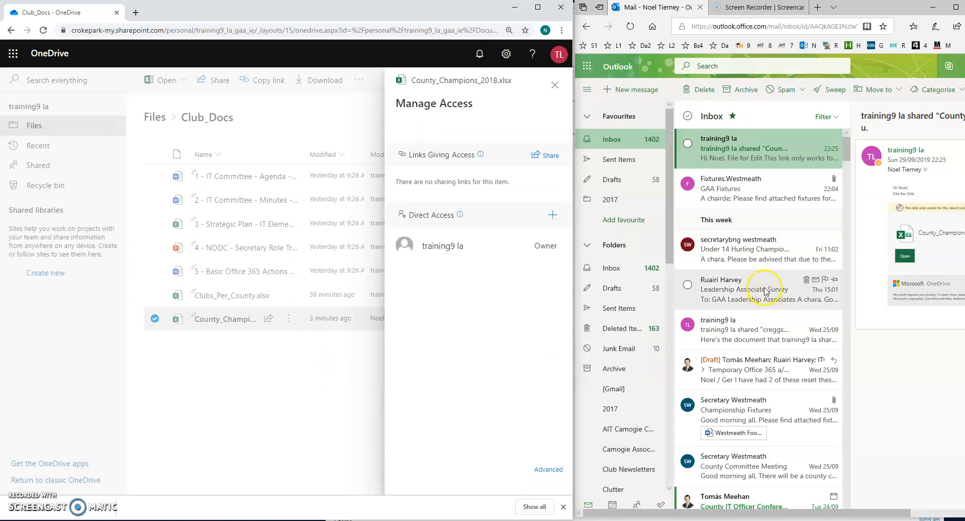
Reopen the sharing notification in the recipient's Outlook inbox and try to open the County_Champions_2018 workbook from it.
{"action": "left_click", "coordinate": [751, 153]}
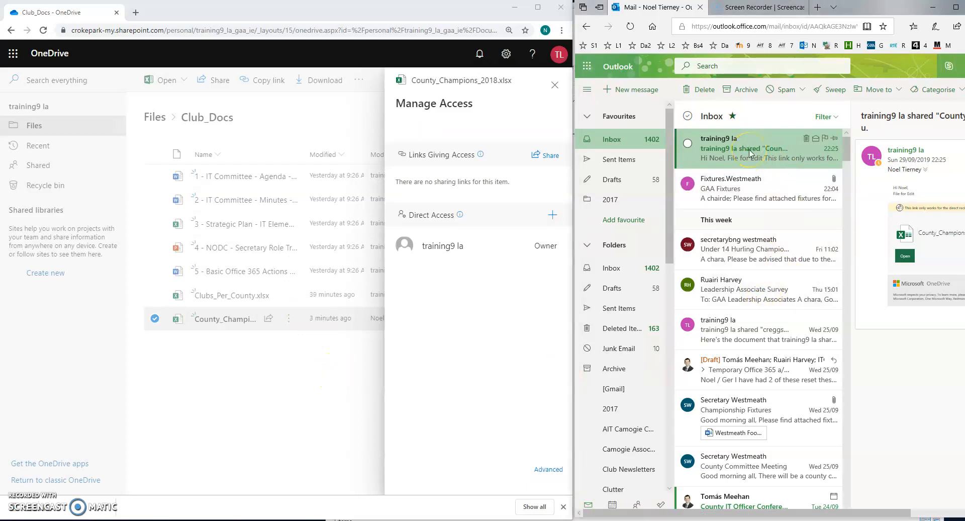
{"action": "double_click", "coordinate": [749, 153]}
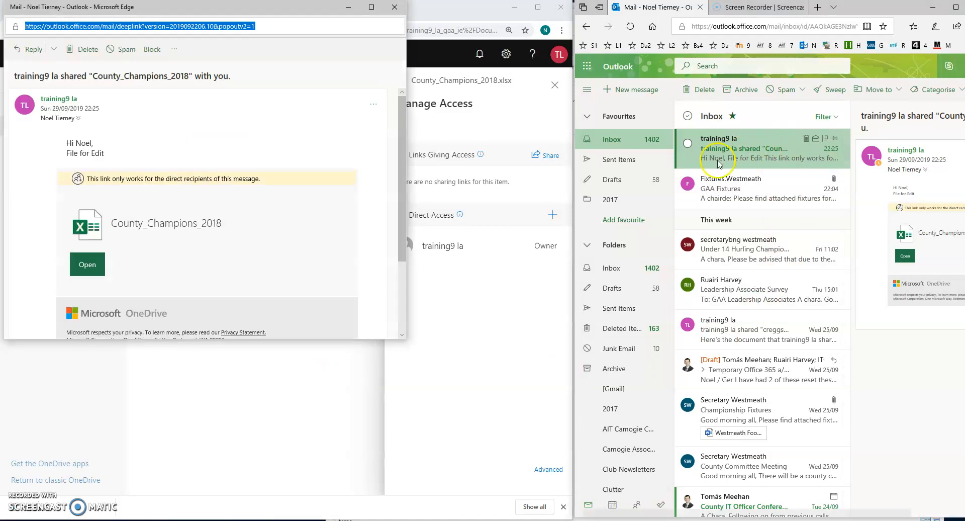
{"action": "left_click", "coordinate": [100, 266]}
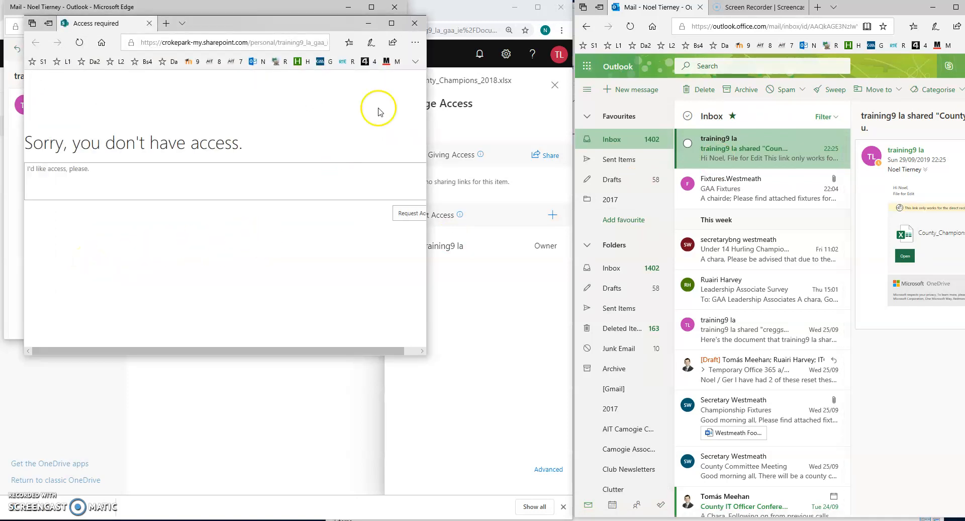
Close the access request and e-mail windows, and return to the Club_Docs list to check the file's Modified By entry.
{"action": "left_click", "coordinate": [415, 23]}
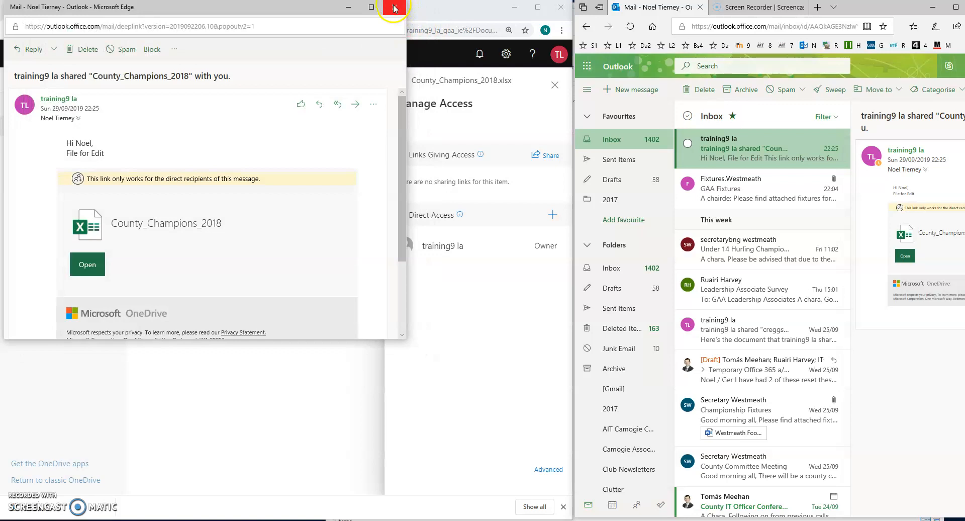
{"action": "left_click", "coordinate": [395, 10]}
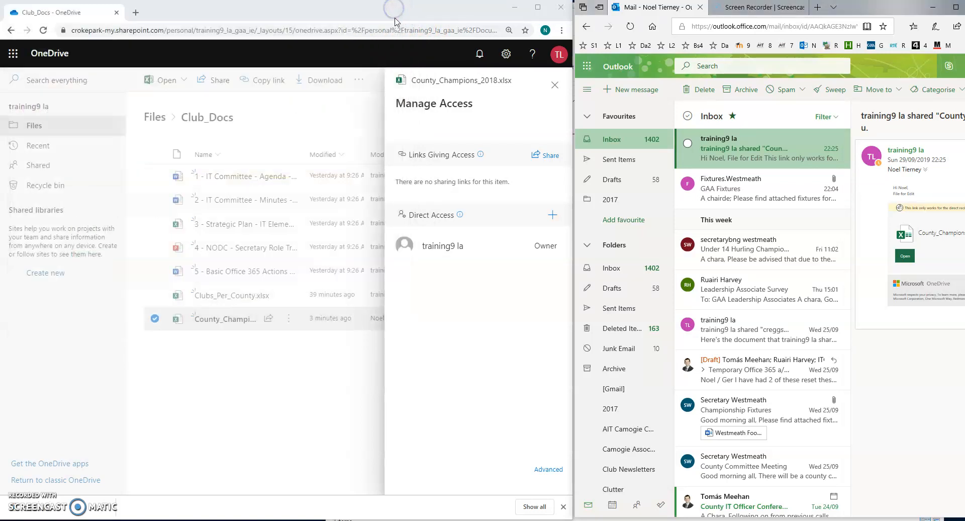
{"action": "left_click", "coordinate": [311, 358]}
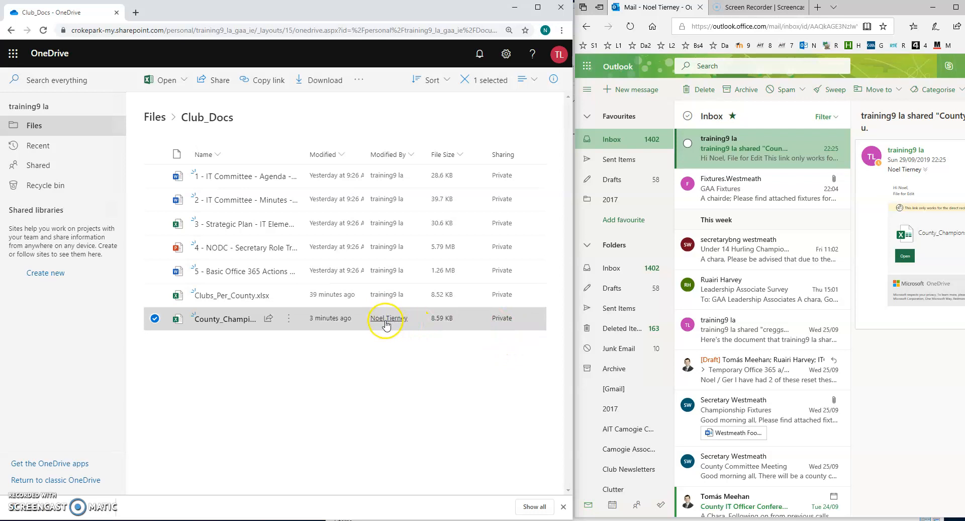
{"action": "mouse_move", "coordinate": [386, 326]}
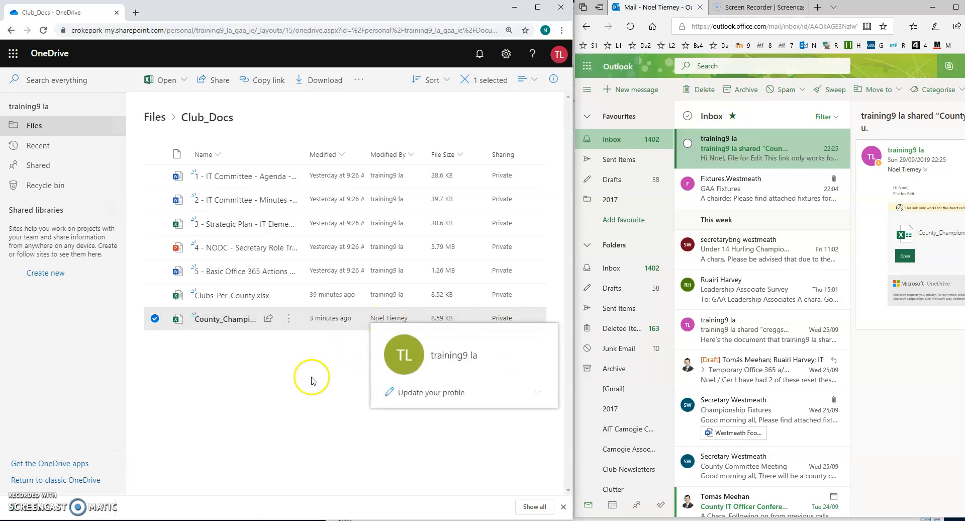